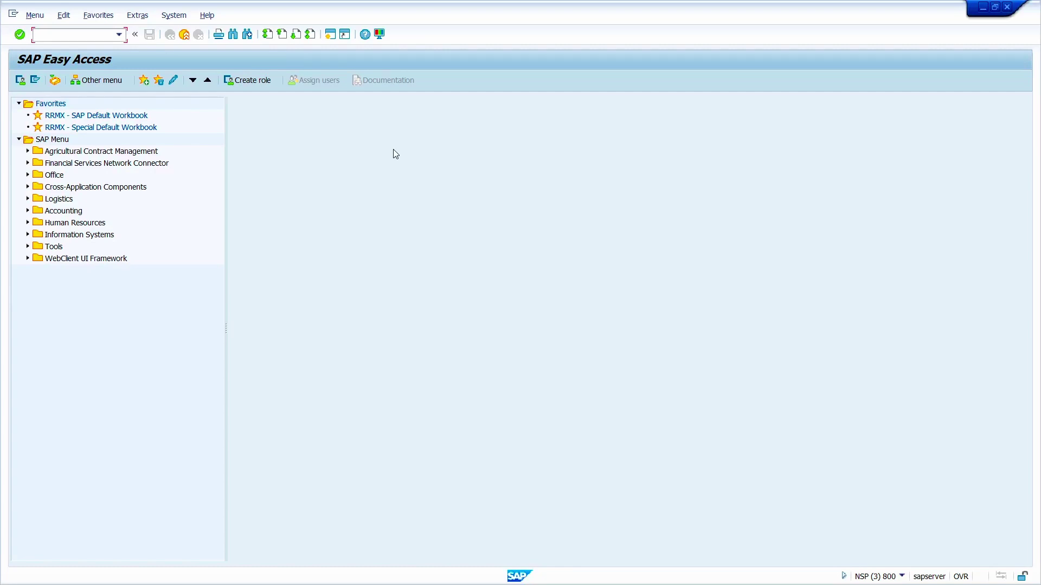
- Search the SAP menu tree for xk01 and launch XK01 - Create under Vendor > Central
text(xk01)
key(ctrl+f)
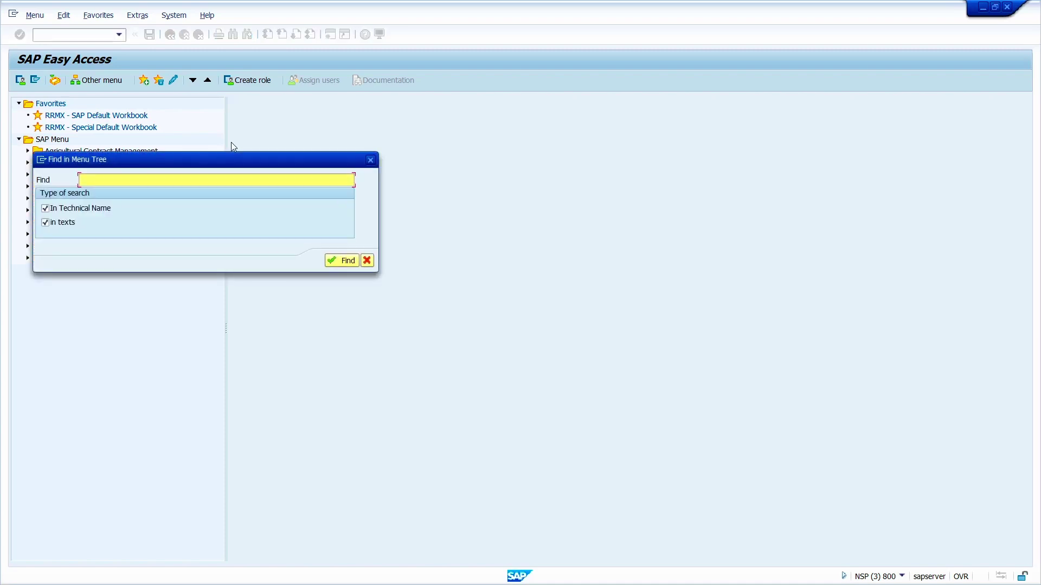
text(xk01)
click(333, 261)
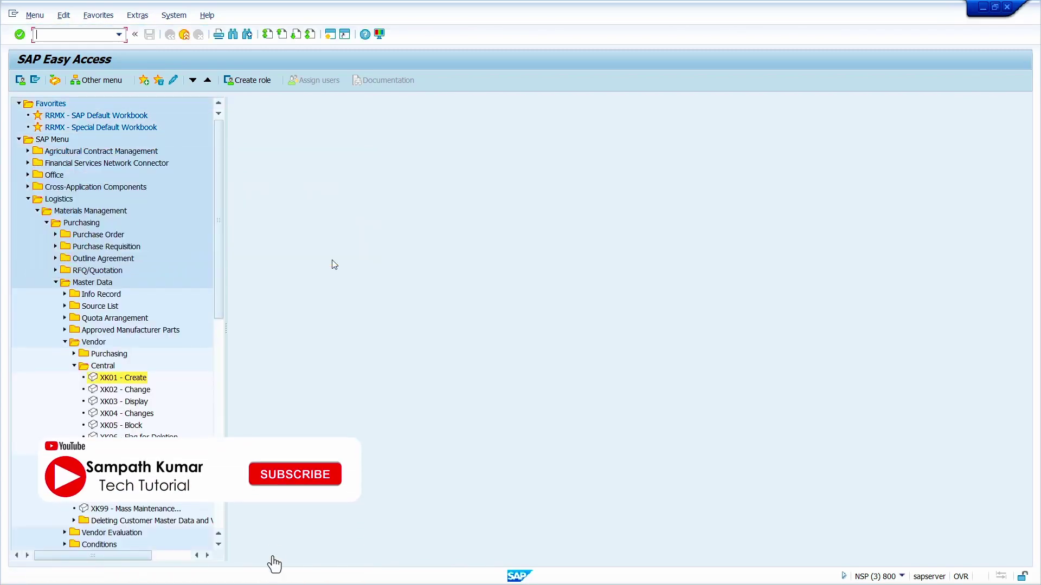
double_click(125, 381)
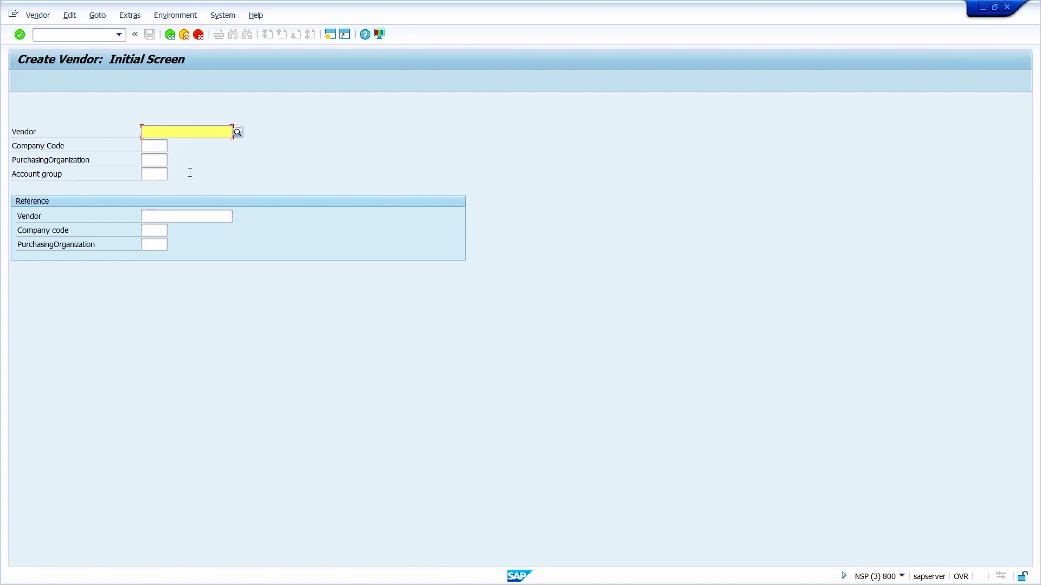
- Enter company code 1000, purchasing organization 1000 and account group 0001, then proceed to Address
click(155, 147)
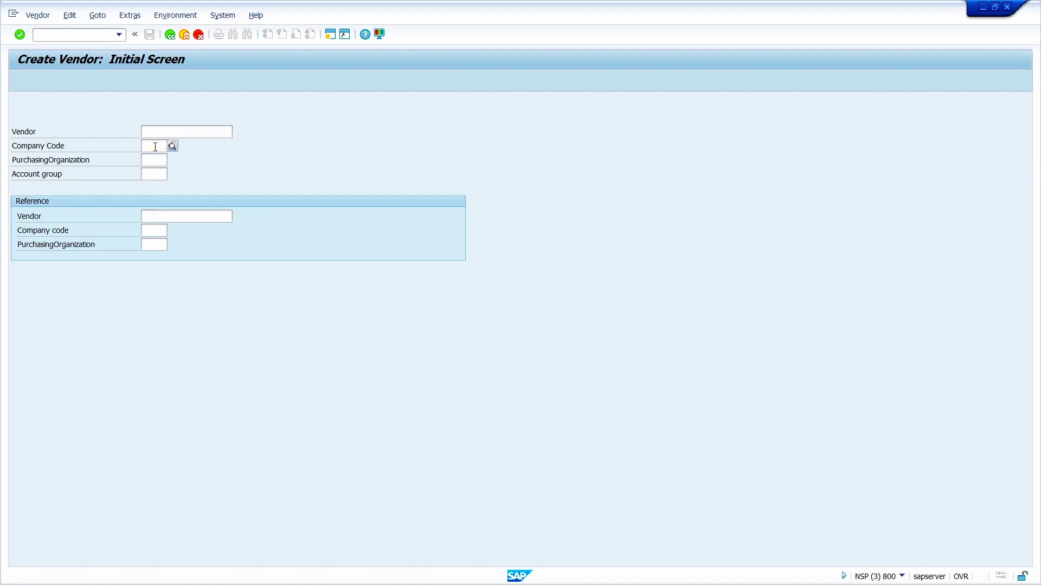
key(F4)
key(Escape)
text(1000)
key(Tab)
text(1000)
key(Tab)
text(0000)
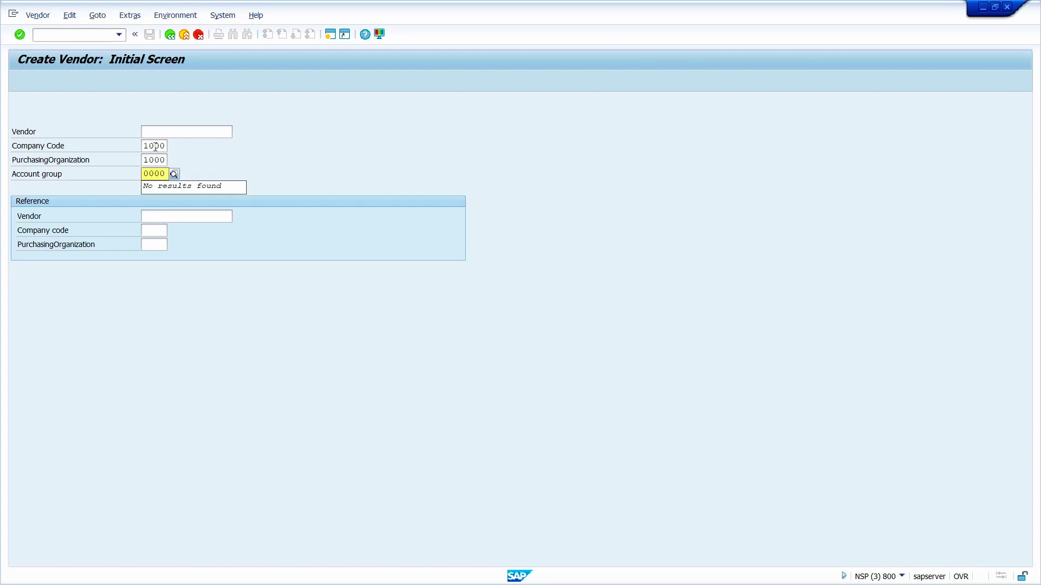
key(BackSpace)
text(1)
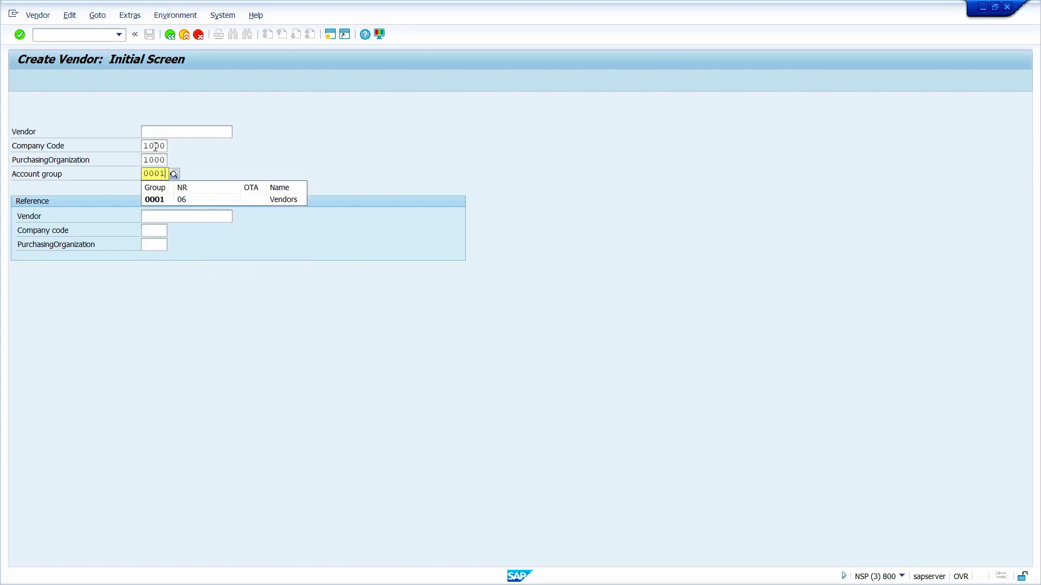
key(Return)
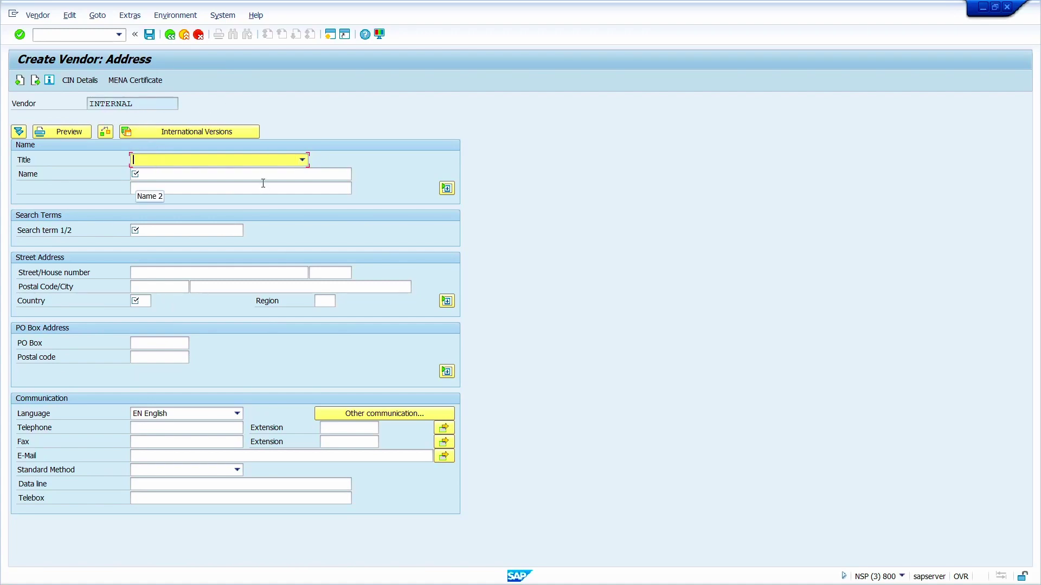
- Set title Company, vendor name 'PCT Pvt LTD' and search term 'PVT'
click(302, 159)
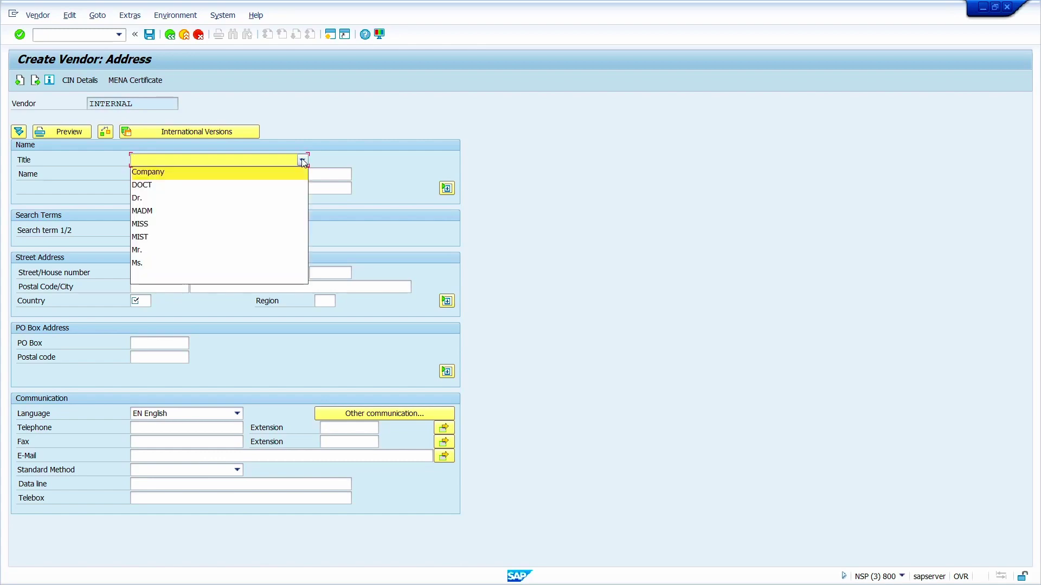
click(290, 173)
click(297, 174)
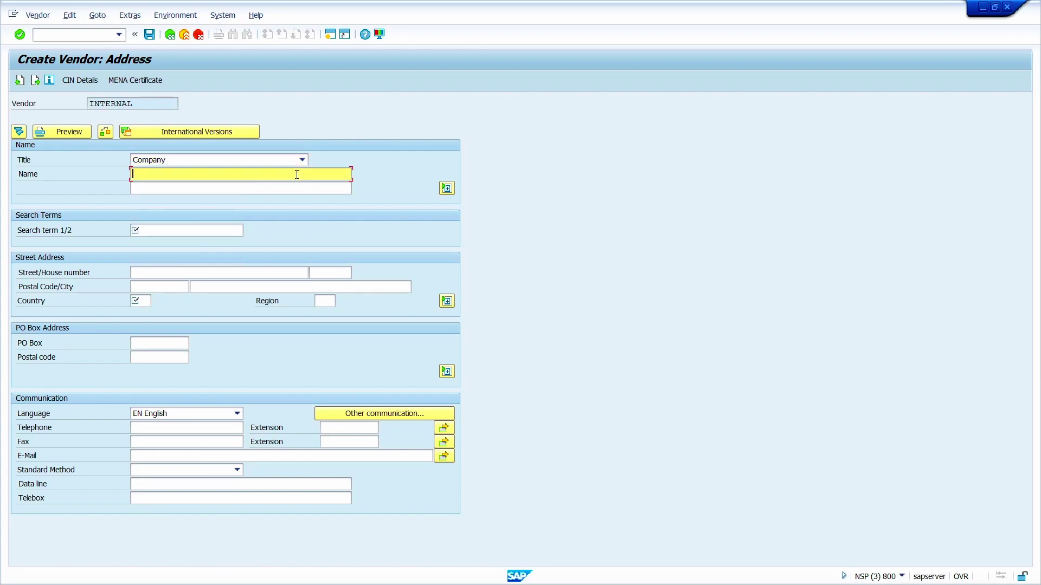
text(PCT Pvt LTD)
key(Tab)
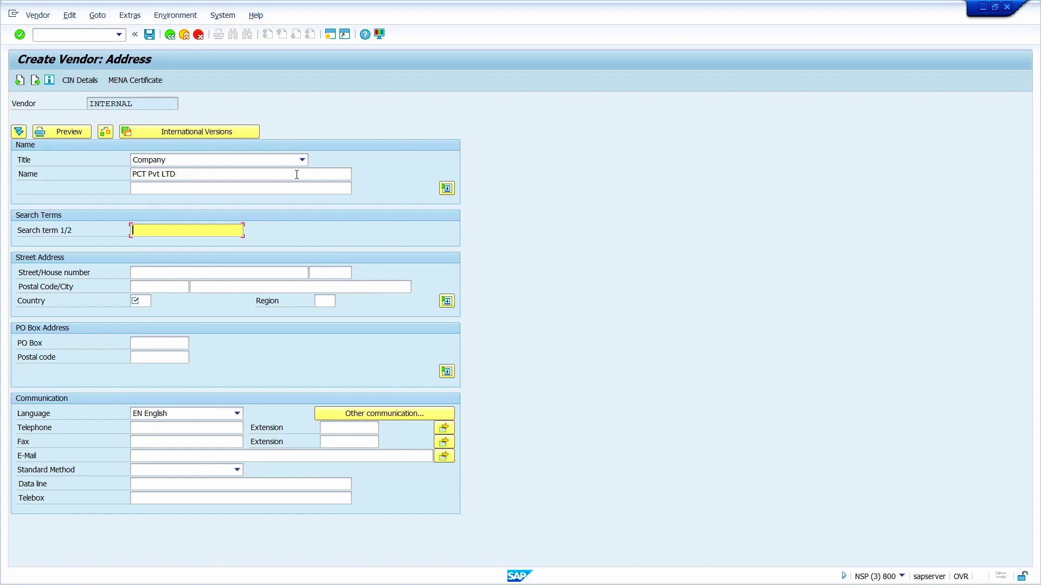
text(PVT)
key(Tab)
- Enter street '#02', house number ', Bengaluru', postal code 123456 and city Bengaluru
text(#02)
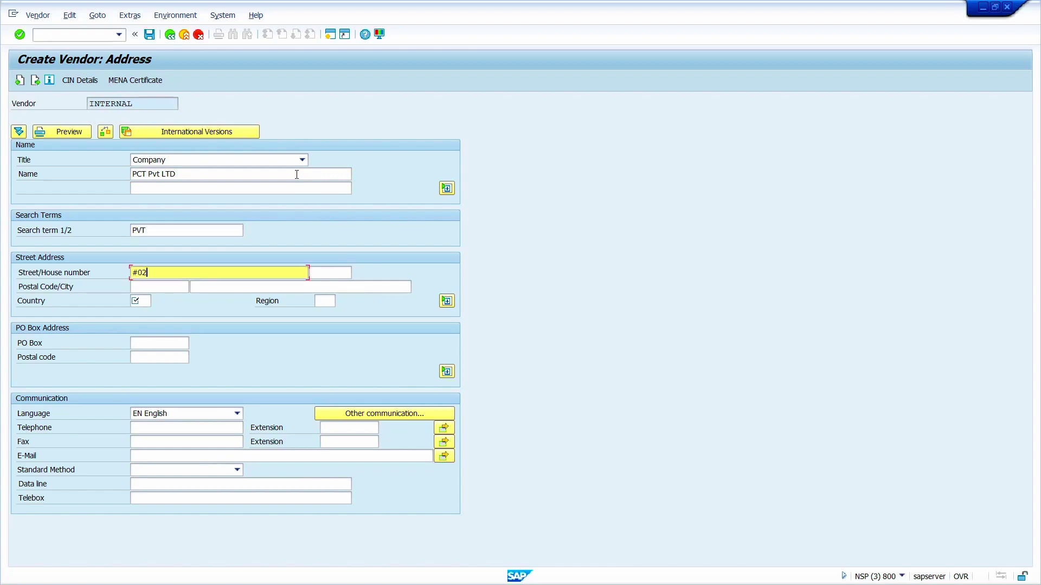
key(Tab)
text(, Bengaluru)
key(Tab)
key(Tab)
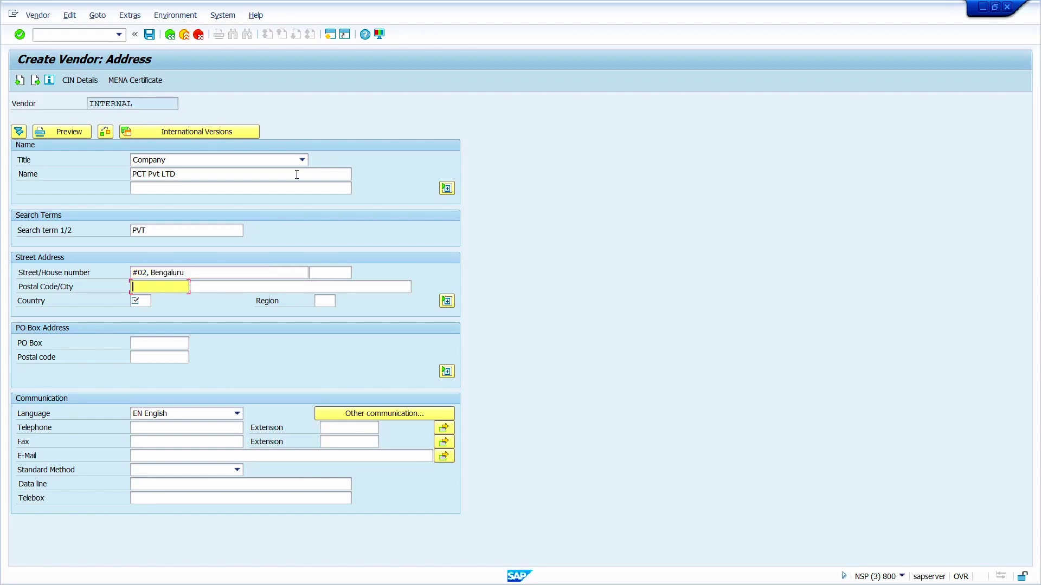
text(123456)
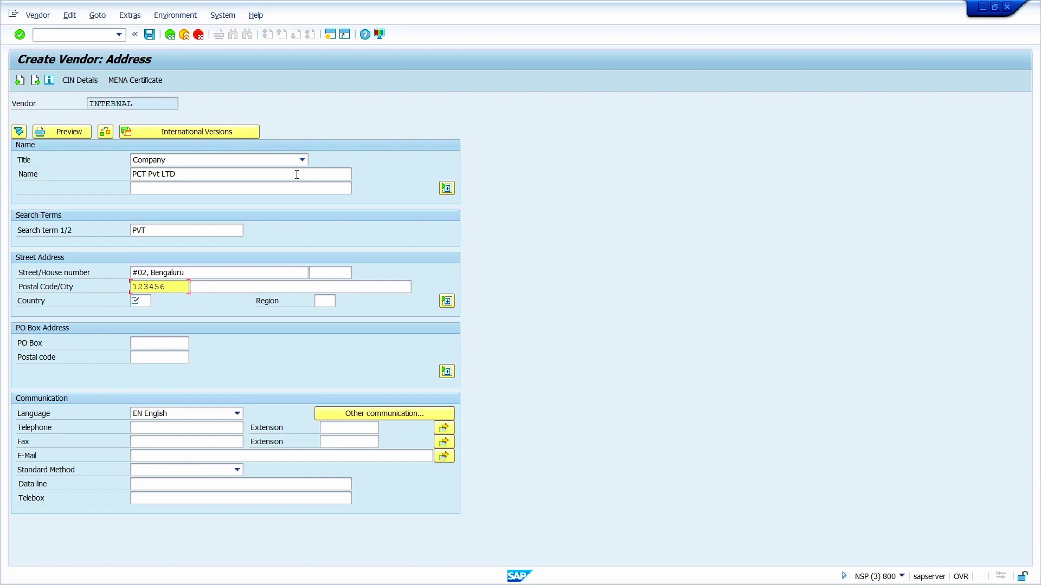
key(Tab)
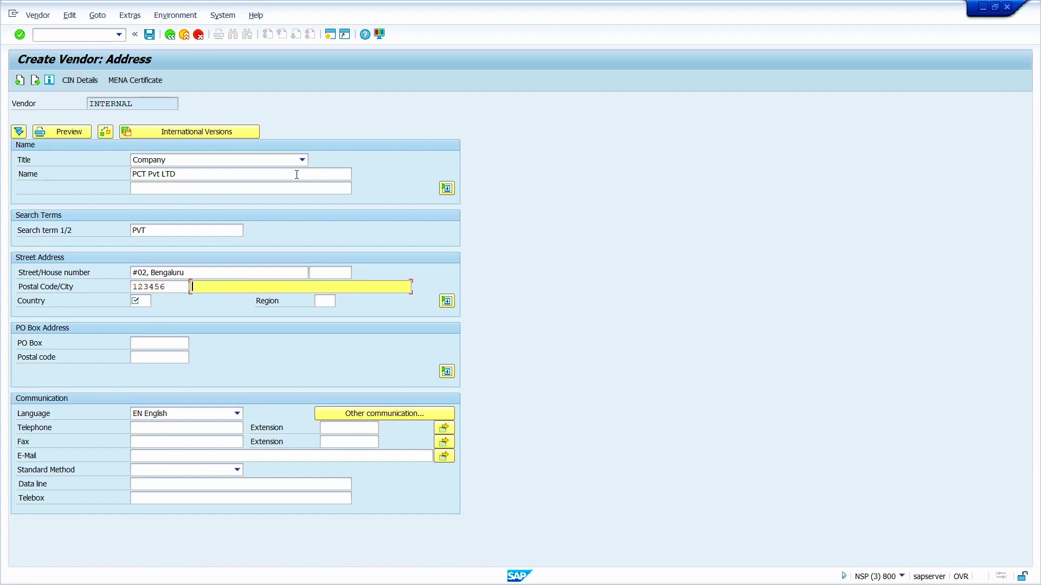
key(Down)
key(Return)
- Set country IN and region 10, expand the extra address fields, and continue to Control
key(Tab)
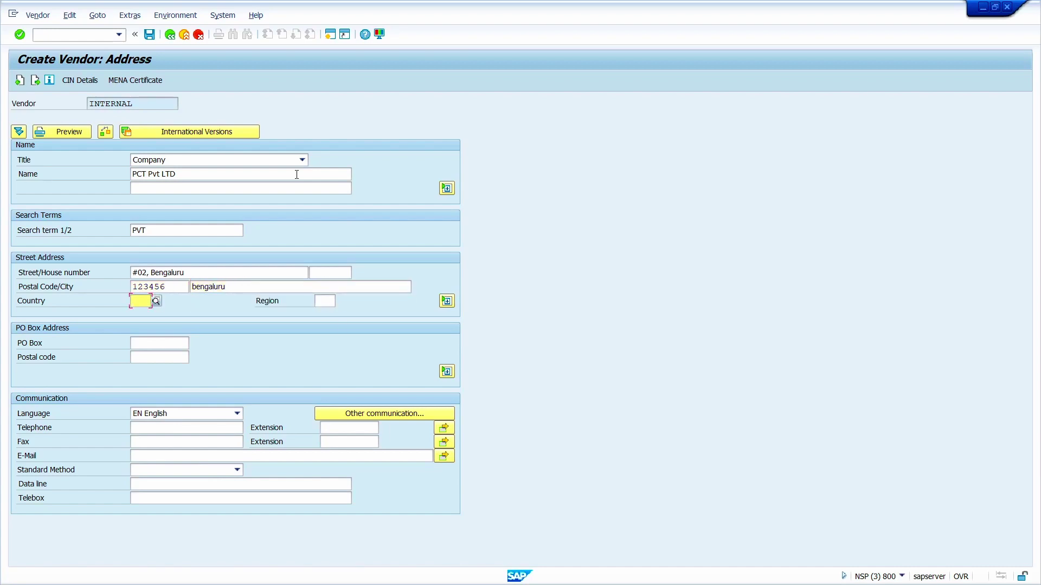
text(IN)
key(Tab)
text(10)
click(450, 303)
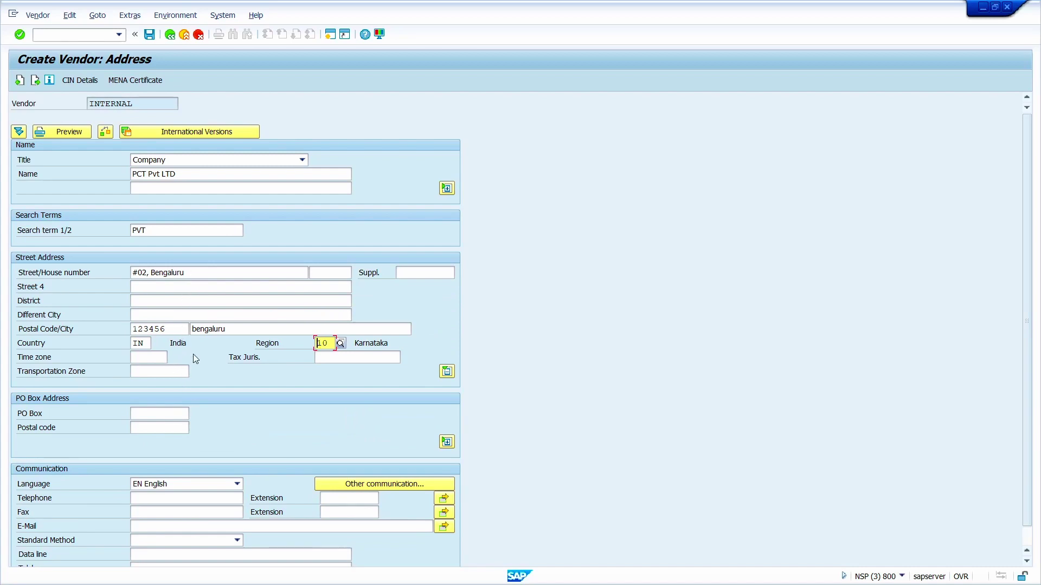
click(447, 188)
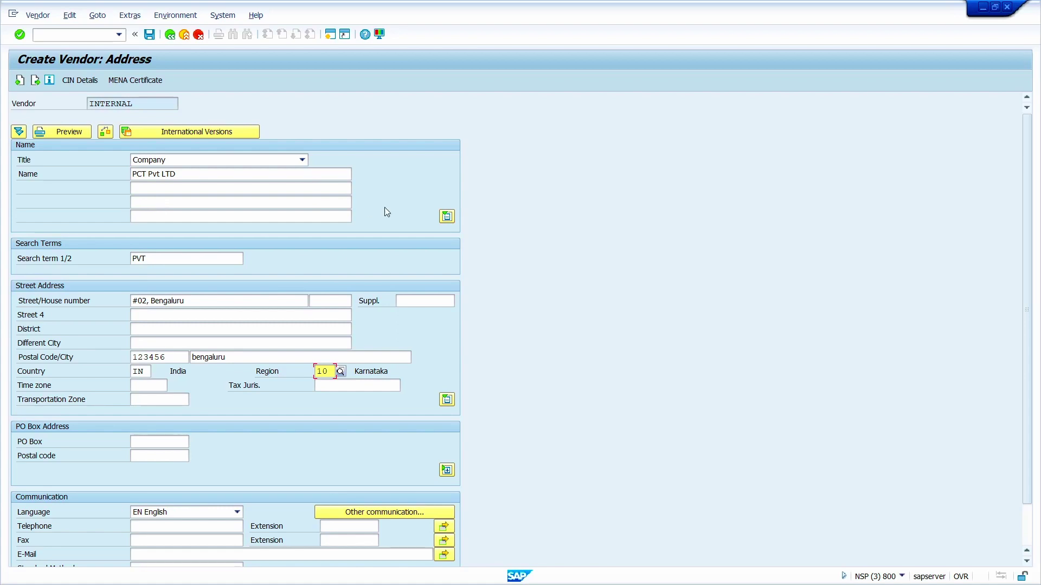
key(Return)
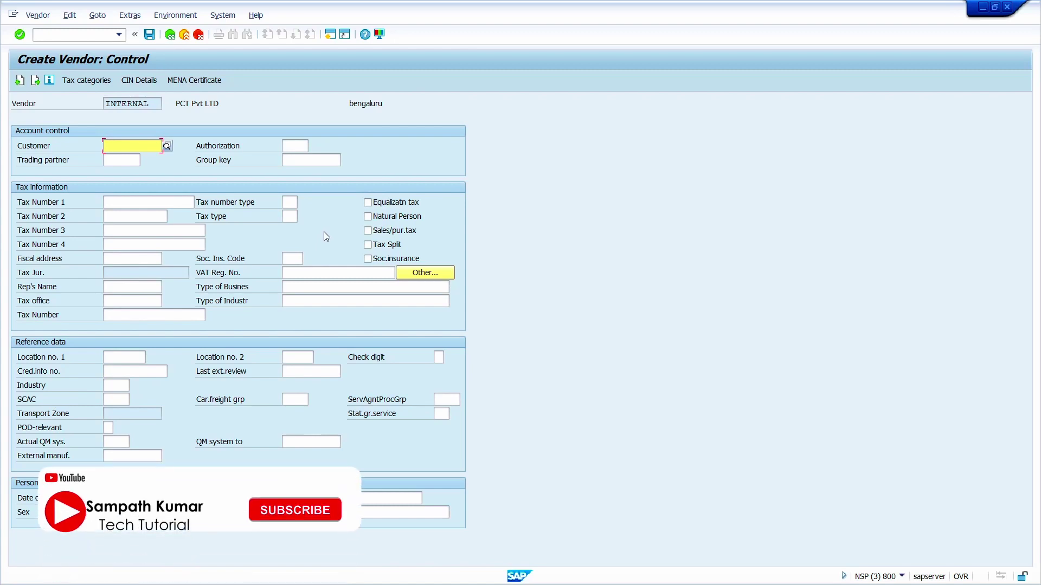
- Skip the Control, Payment transactions and Contact persons screens without entering any data
click(142, 236)
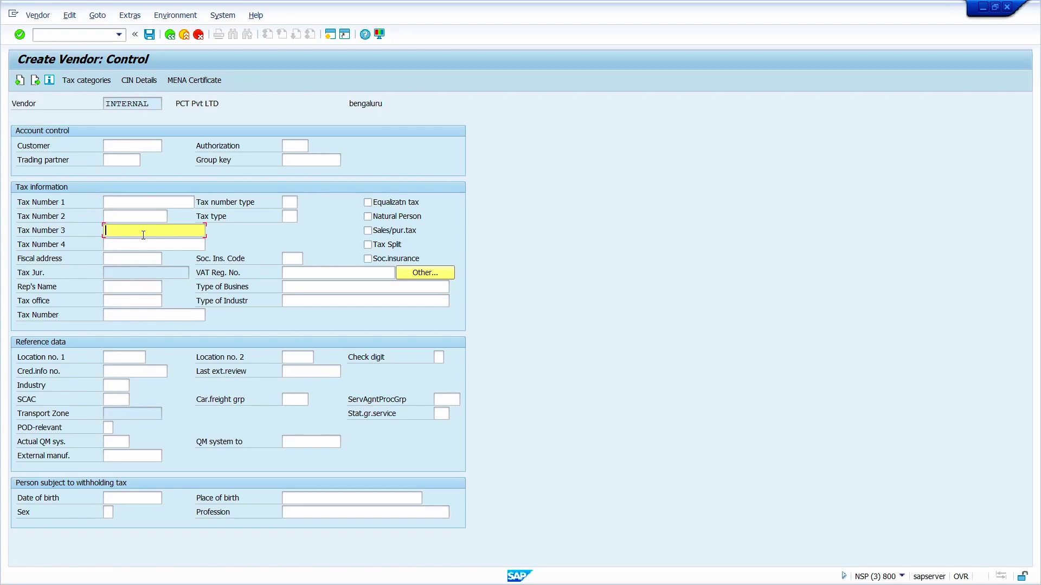
key(Return)
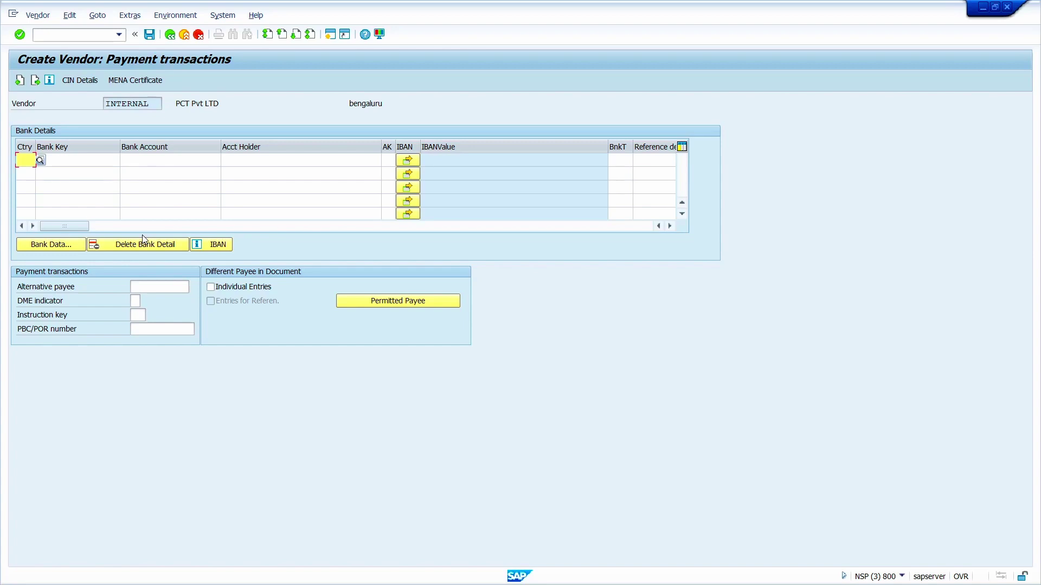
key(Return)
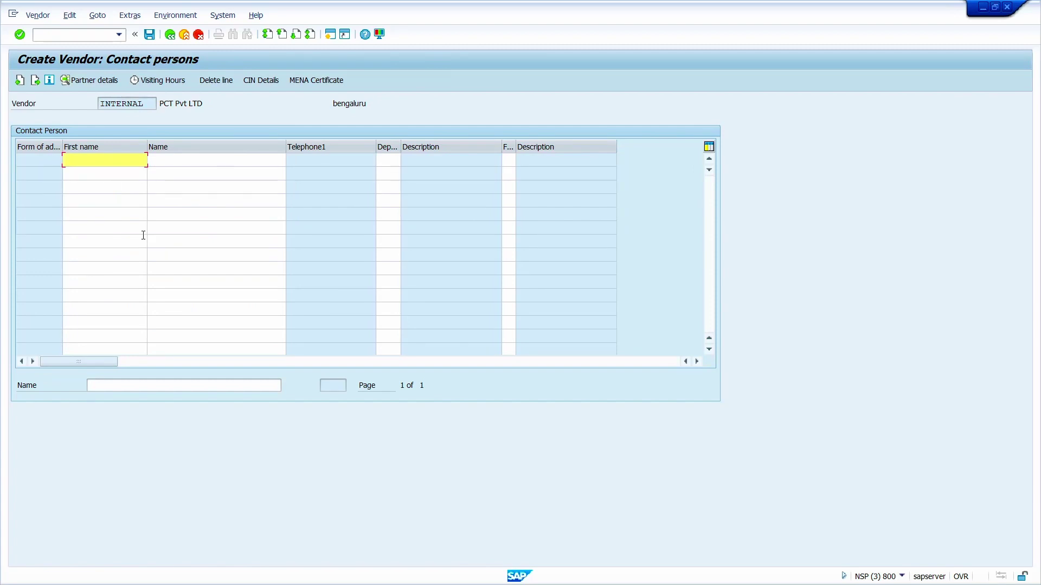
key(Return)
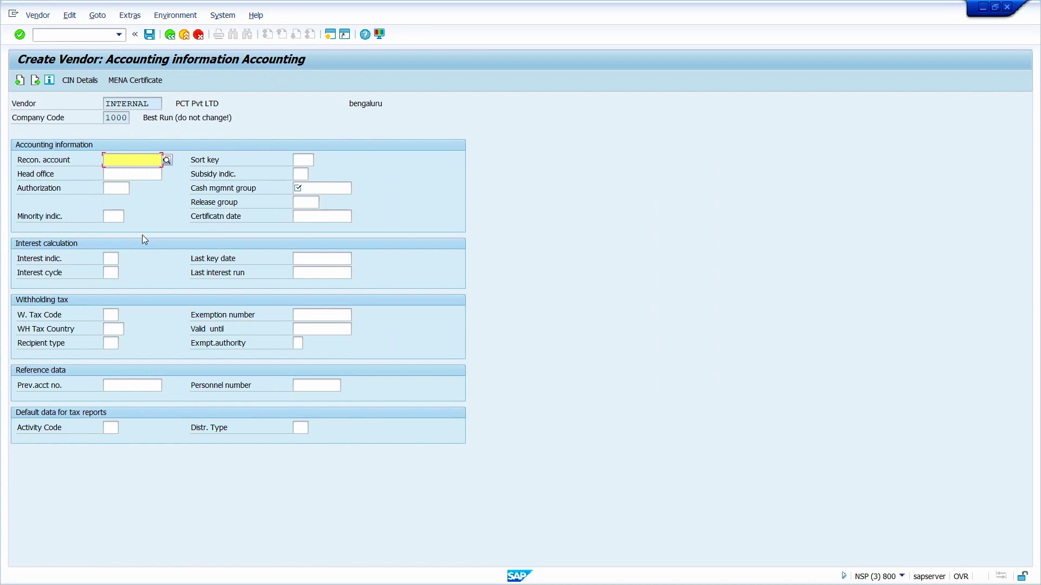
- Choose reconciliation account 160000 from history and enter cash management group A1
click(130, 160)
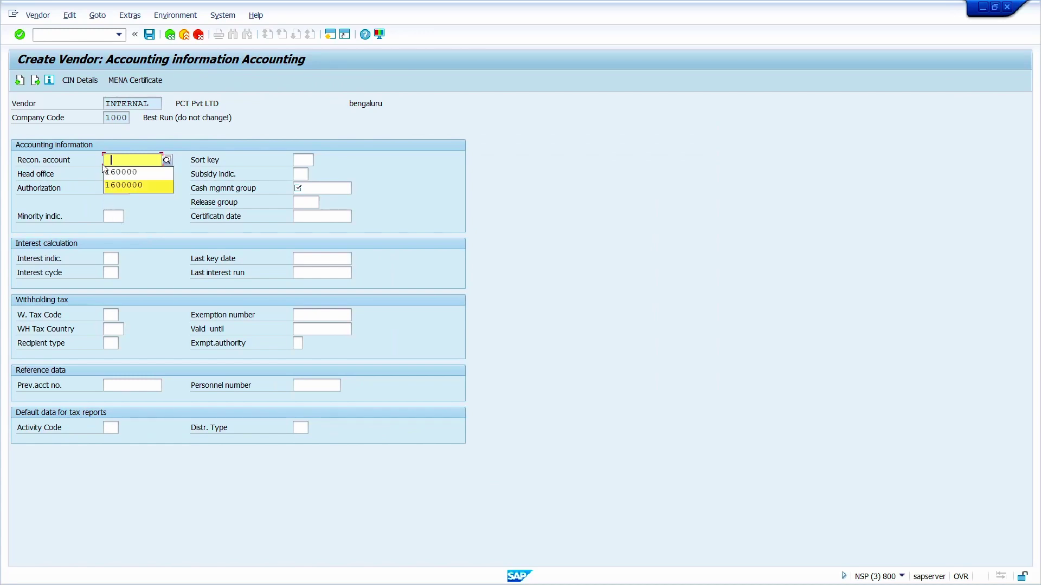
click(129, 175)
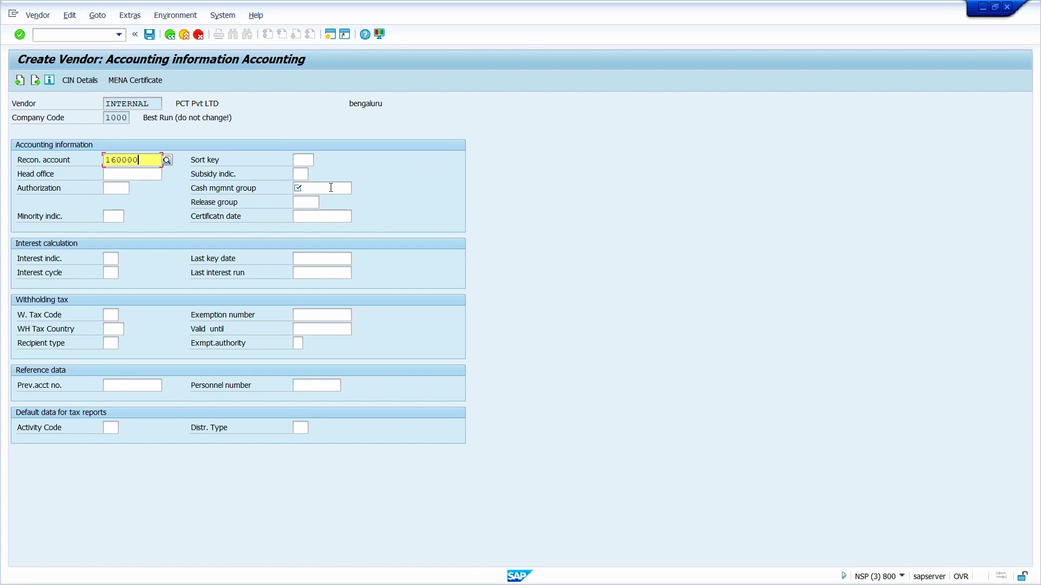
click(330, 188)
text(A1)
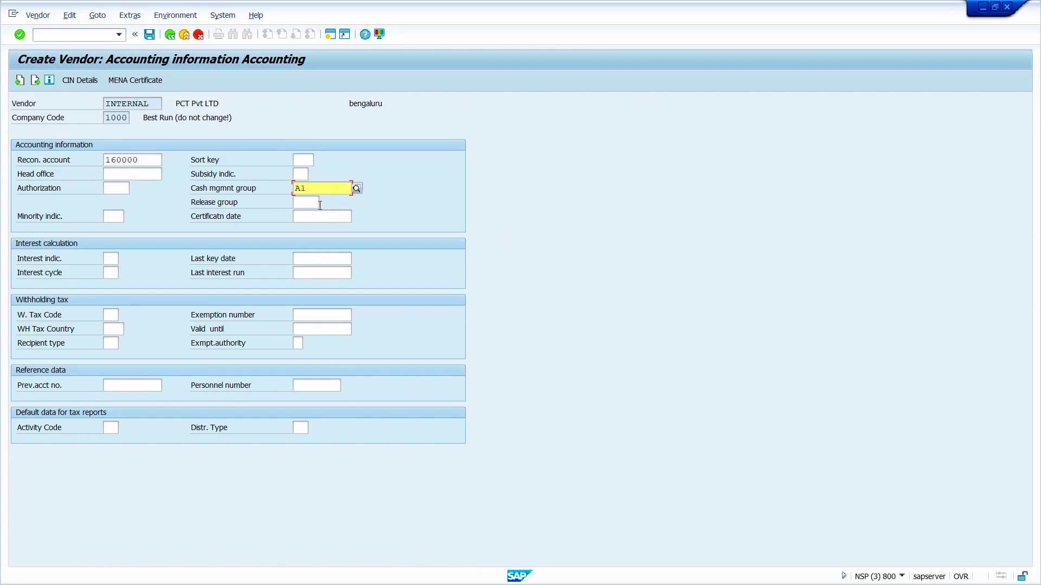
key(Return)
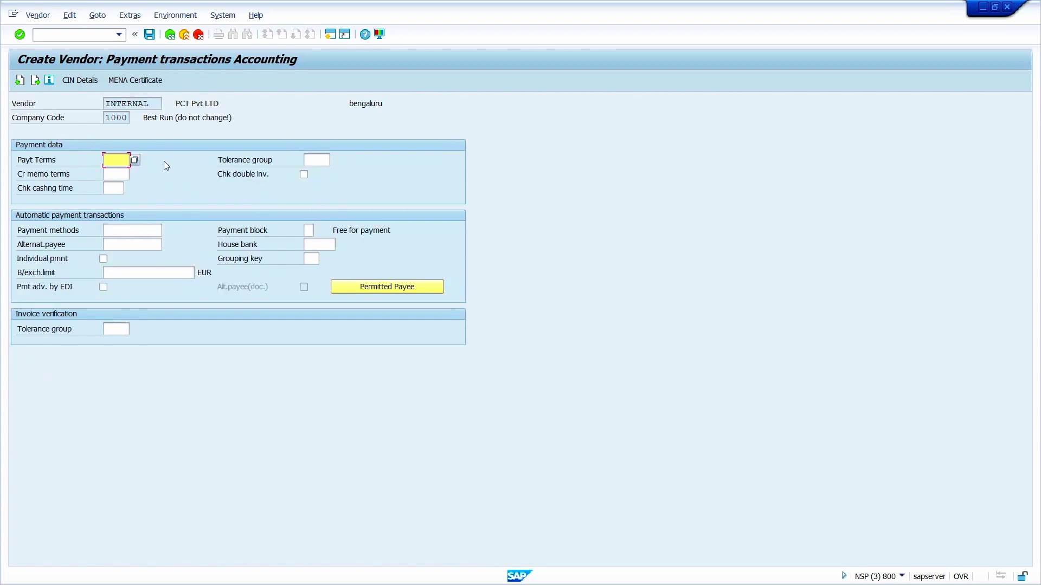
- Enter payment terms 0001, tick Chk double inv., and skip Correspondence
text(0001)
click(303, 176)
key(Return)
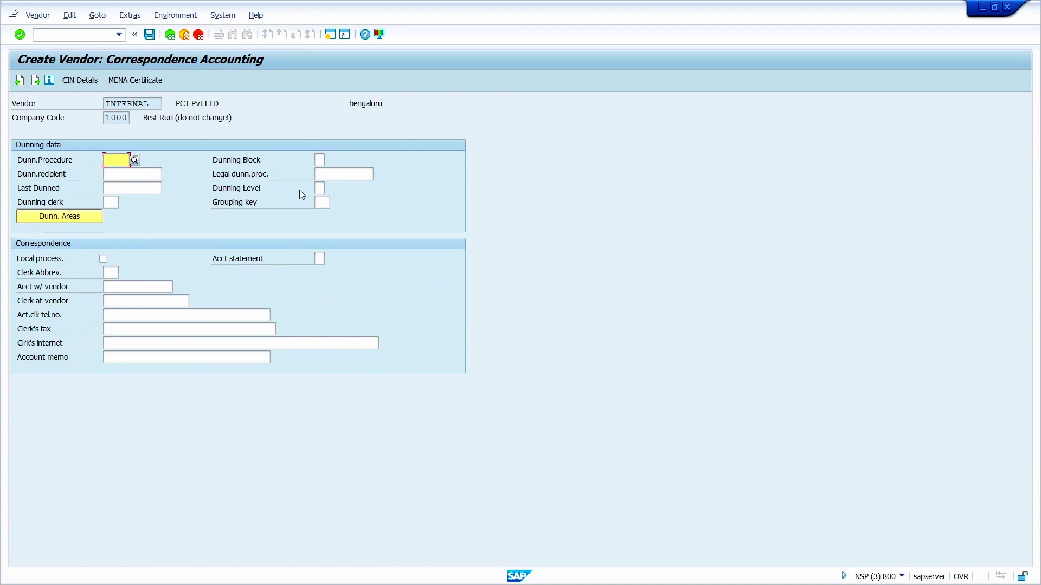
key(Return)
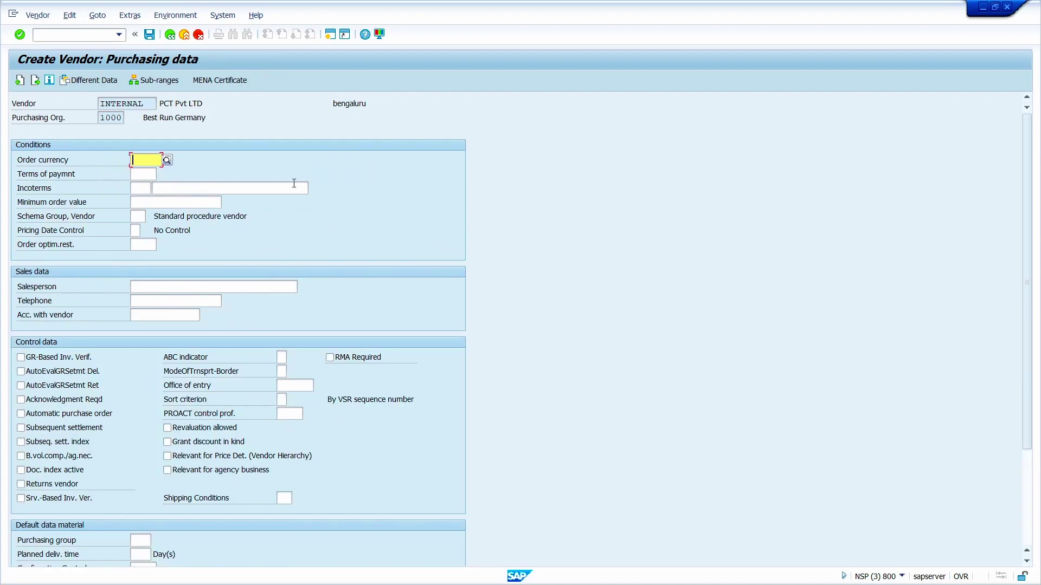
- Enter order currency inr and payment terms 0001, and tick GR-Based Inv. Verif
text(inr)
key(Tab)
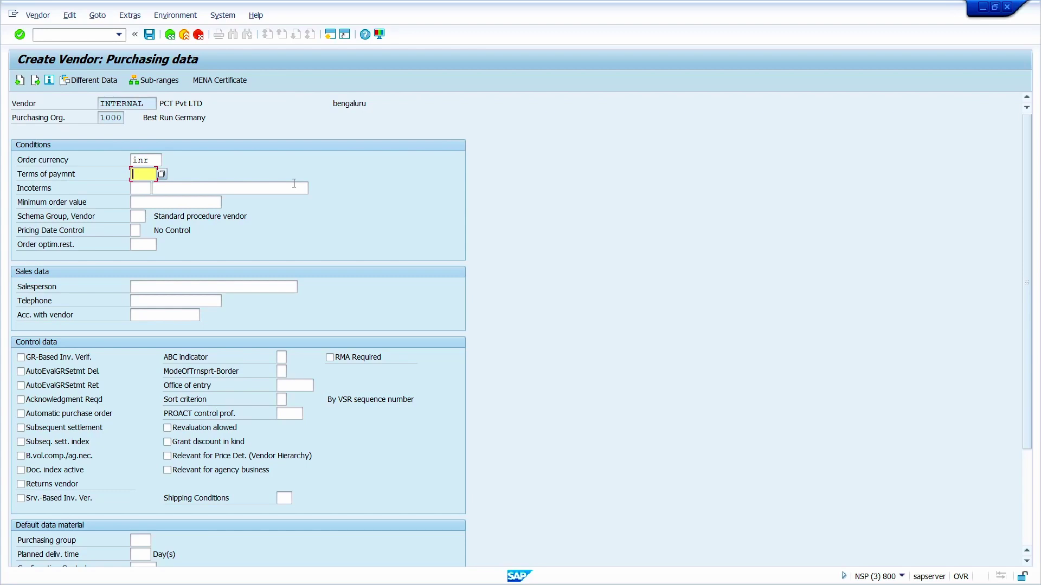
text(0001)
click(135, 216)
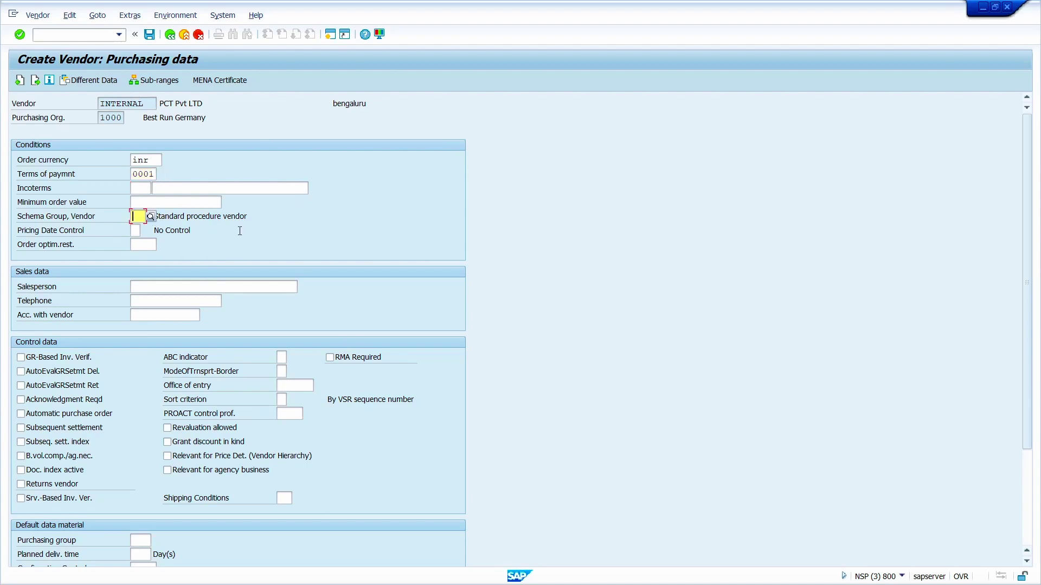
click(44, 359)
key(Return)
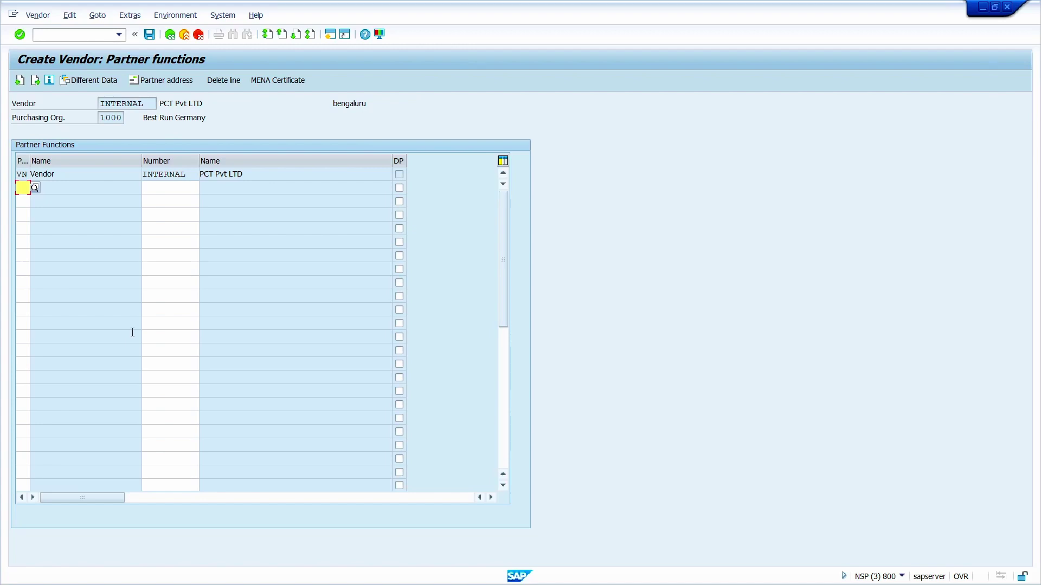
- Pass the Partner functions screen and answer Yes to save vendor PCT Pvt LTD
key(Return)
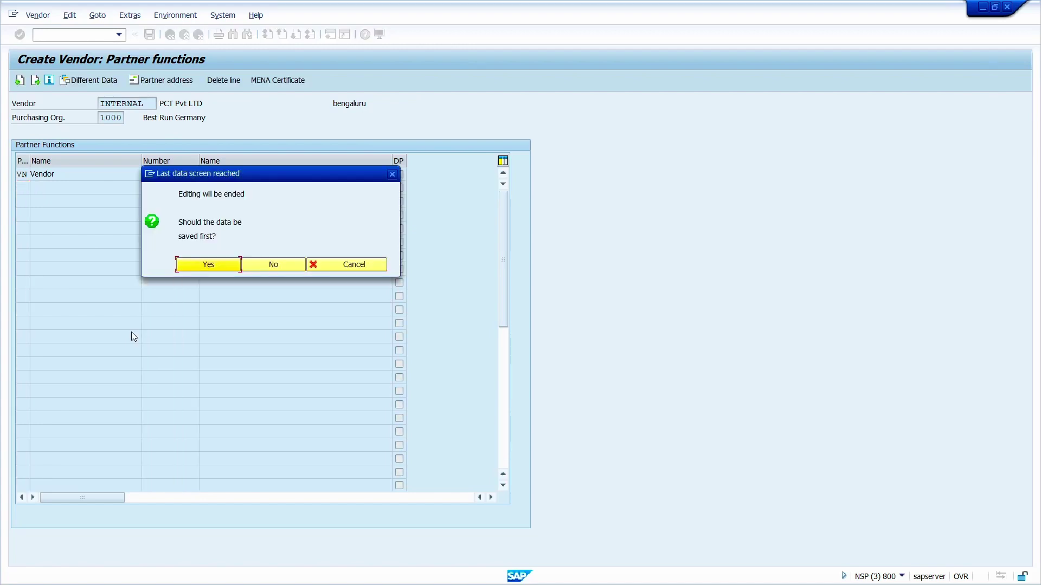
click(206, 265)
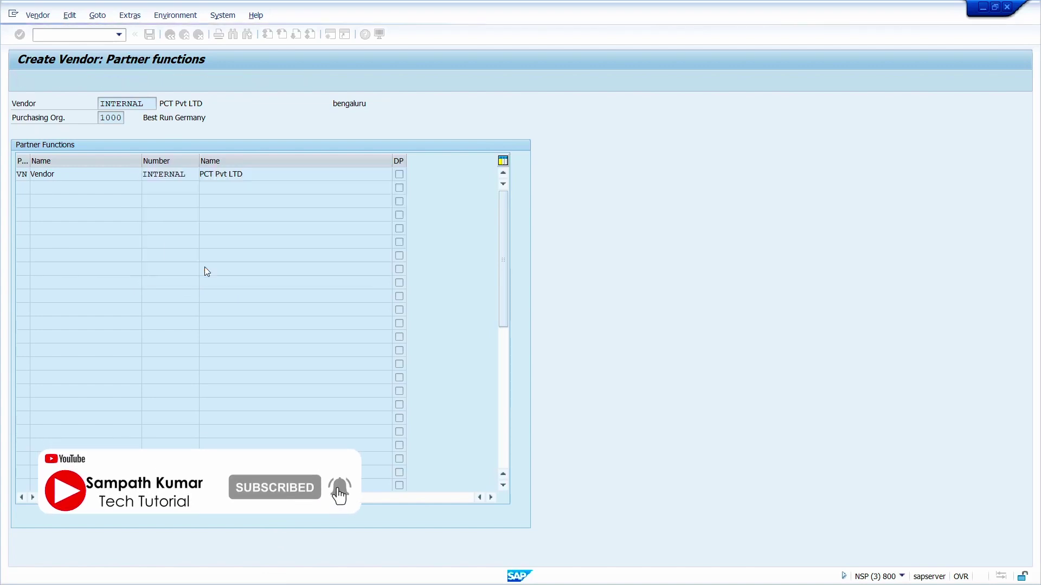